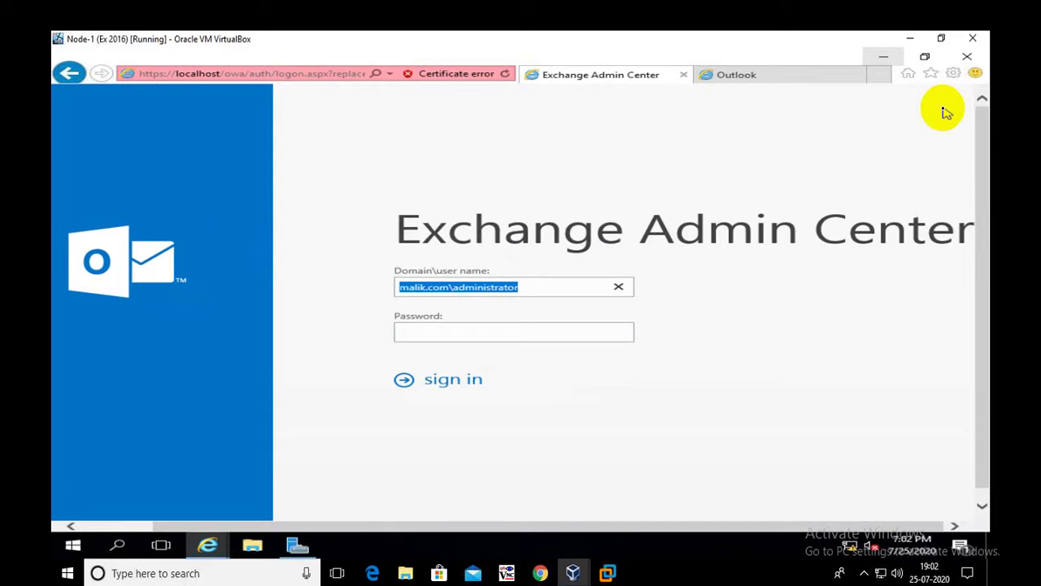
Sign in to Exchange Admin Center as administrator by entering the account password.
click(525, 287)
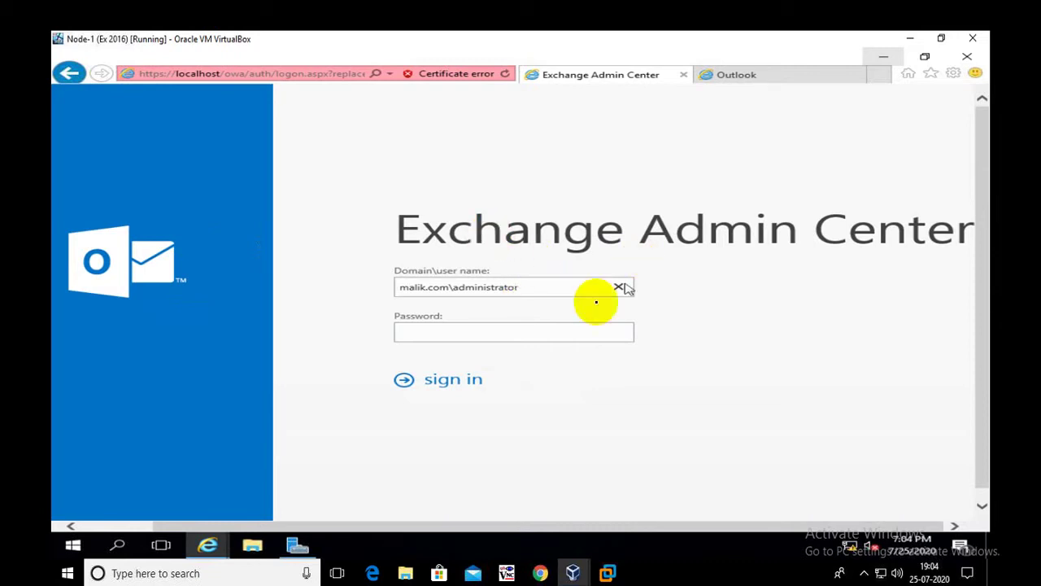
click(506, 332)
text(P@ssw0rd)
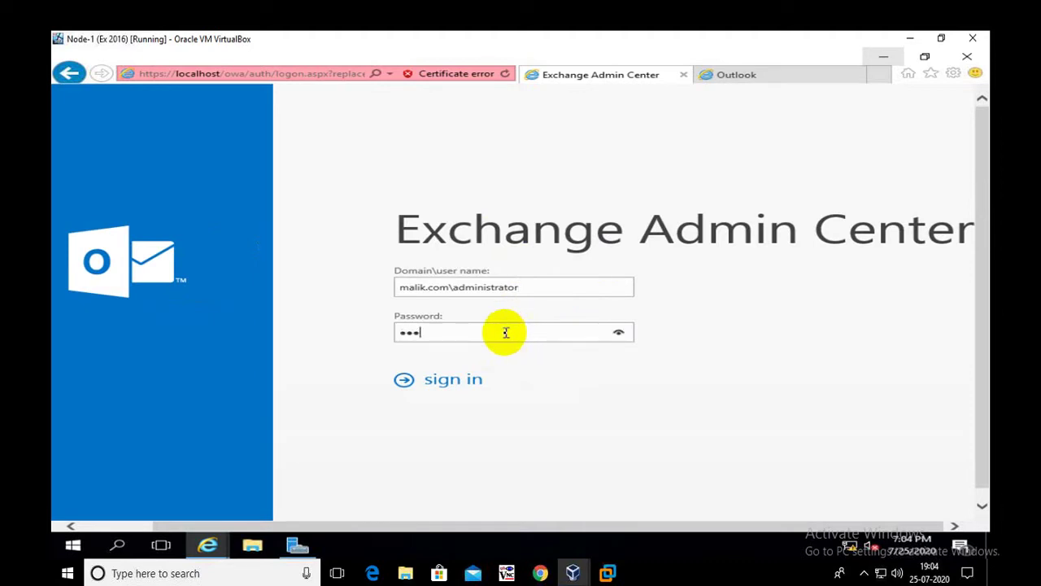
key(Return)
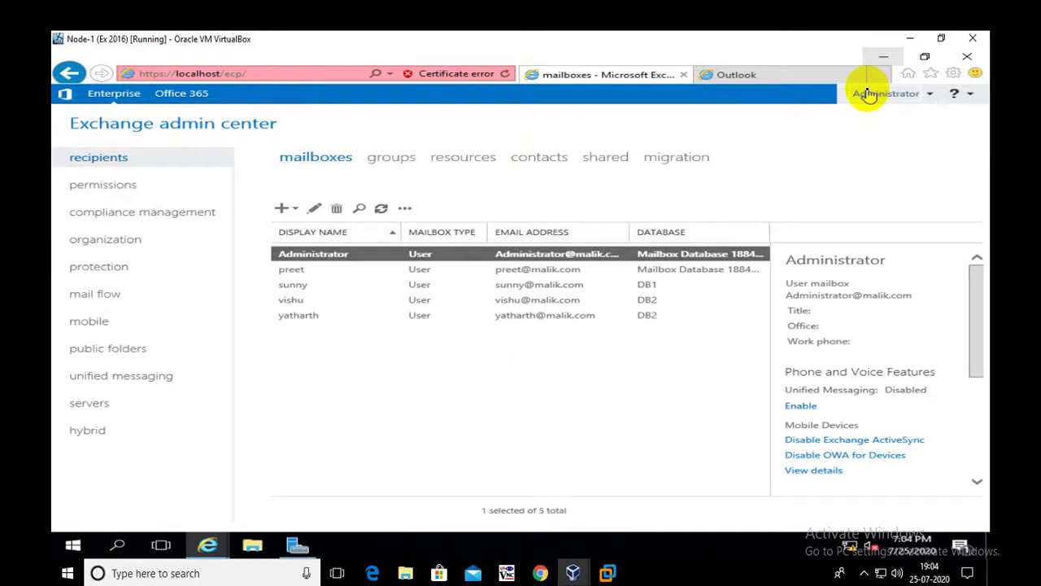
Start a new journal rule from the compliance management journal rules page.
click(120, 213)
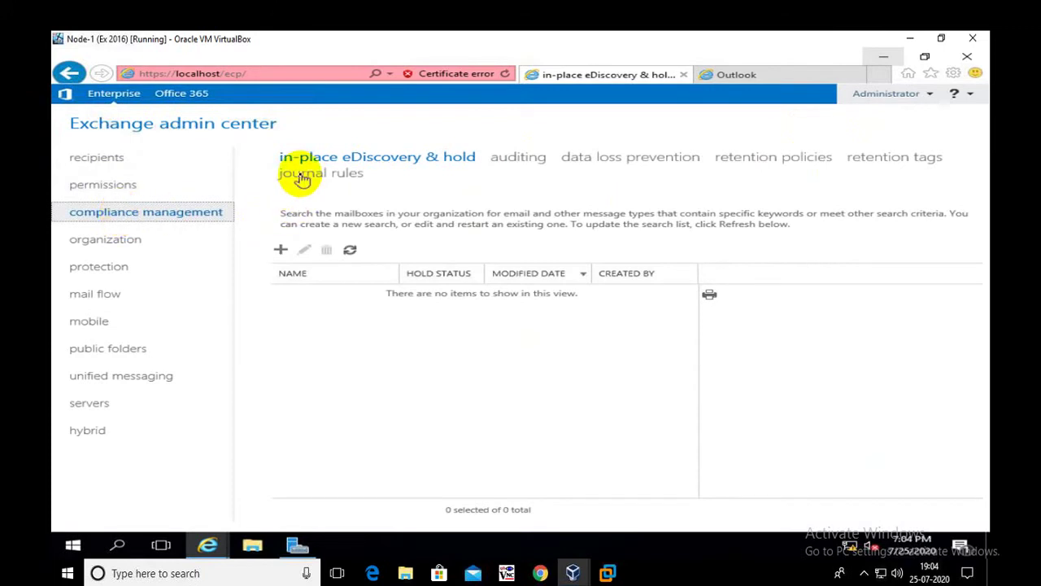
click(302, 174)
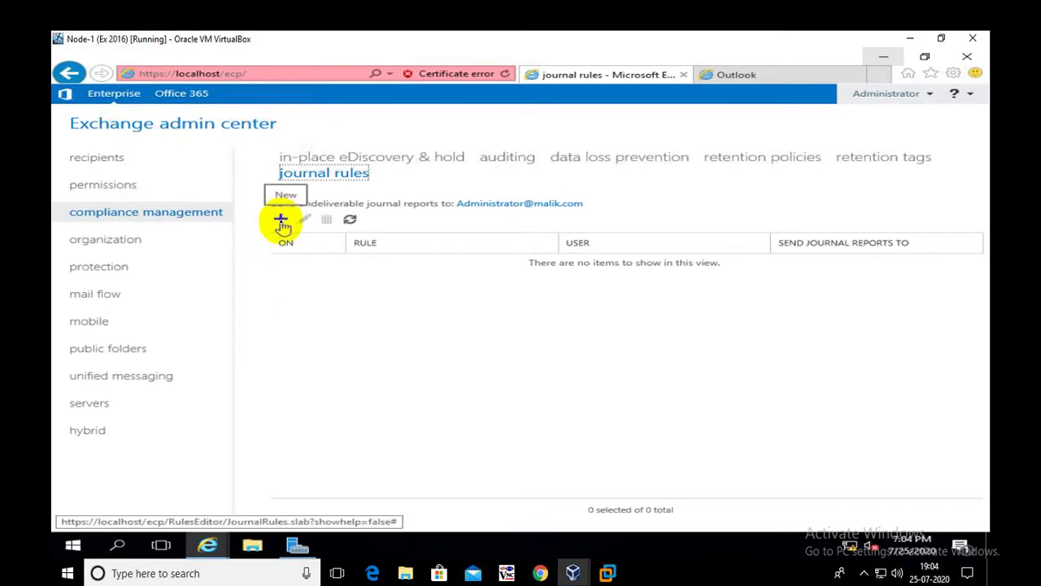
click(281, 220)
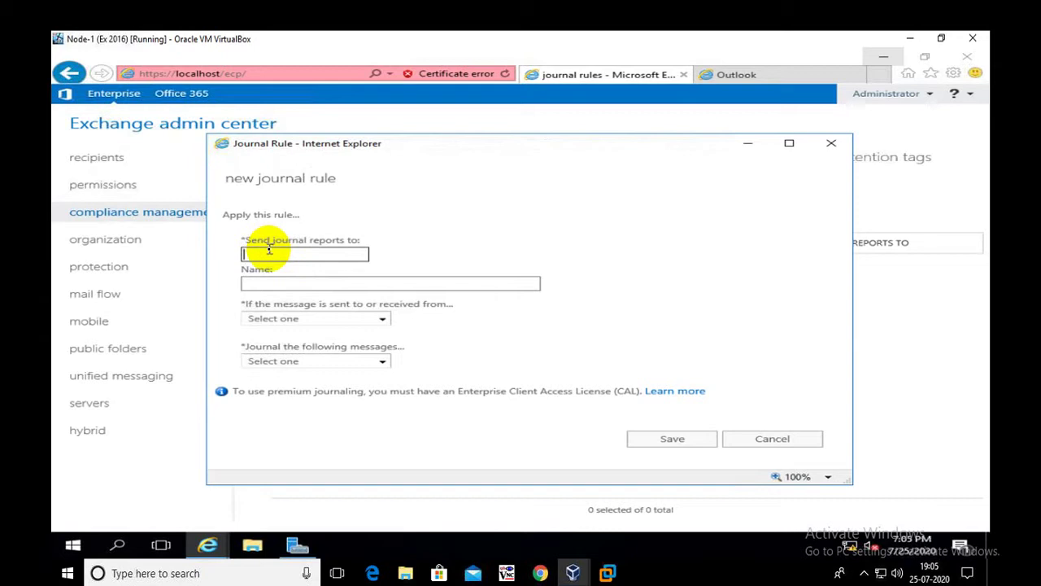
Send journal reports to administrator and name the rule after the journaled user.
text(administrator)
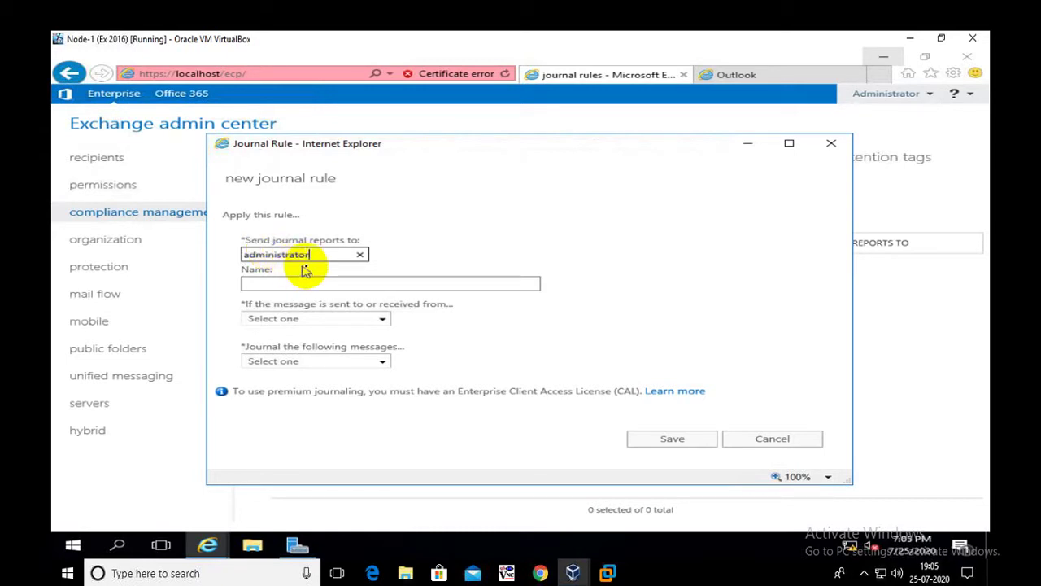
click(288, 281)
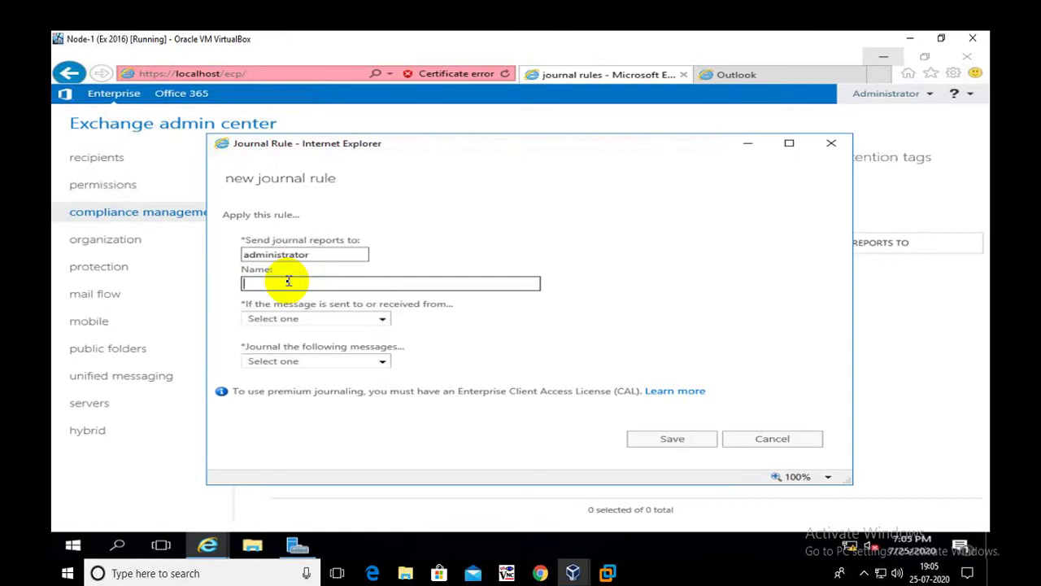
text(')
text(yathar)
text(th)
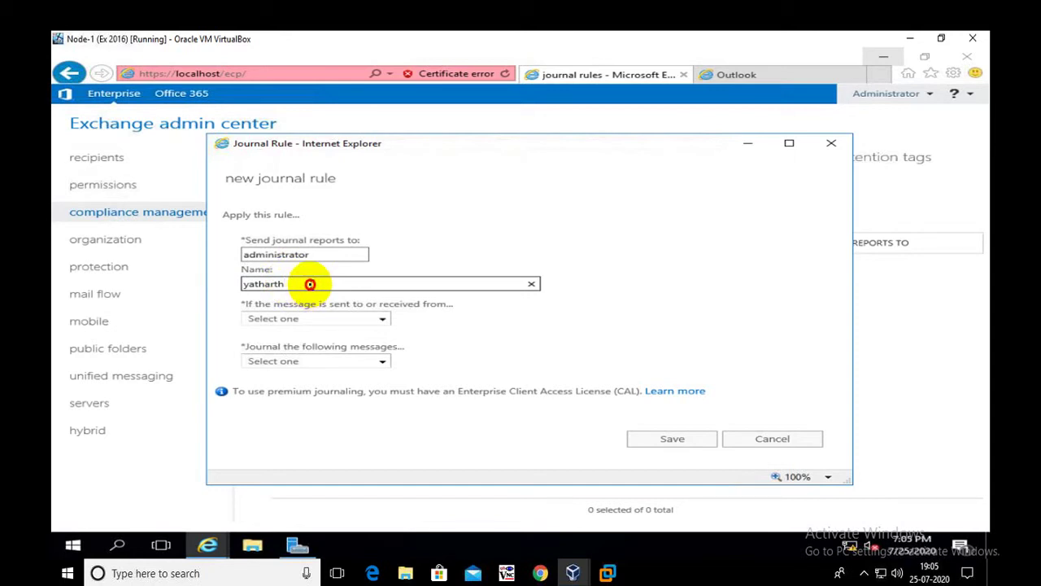
drag(288, 283, 241, 284)
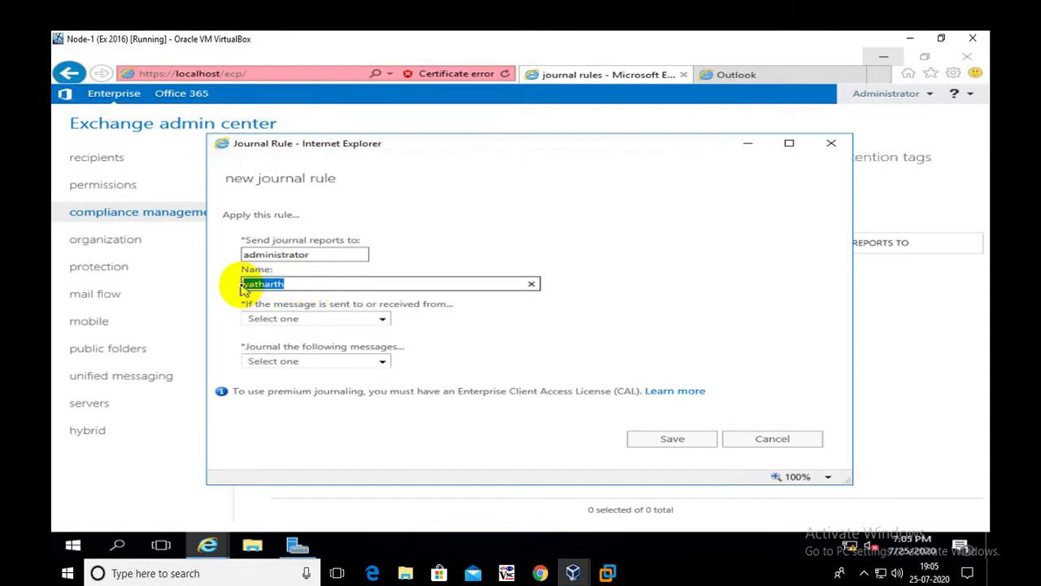
click(296, 283)
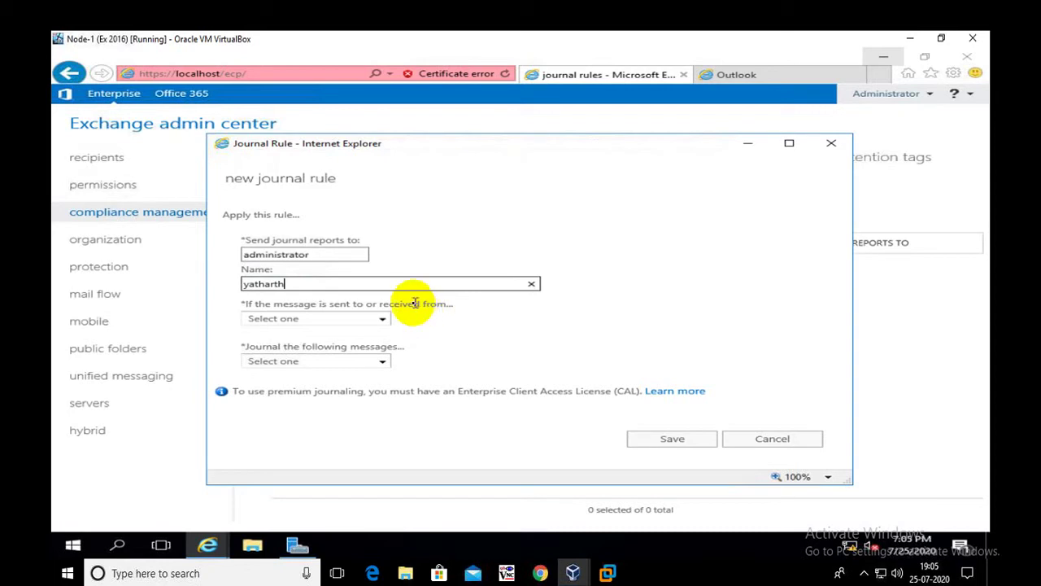
click(320, 254)
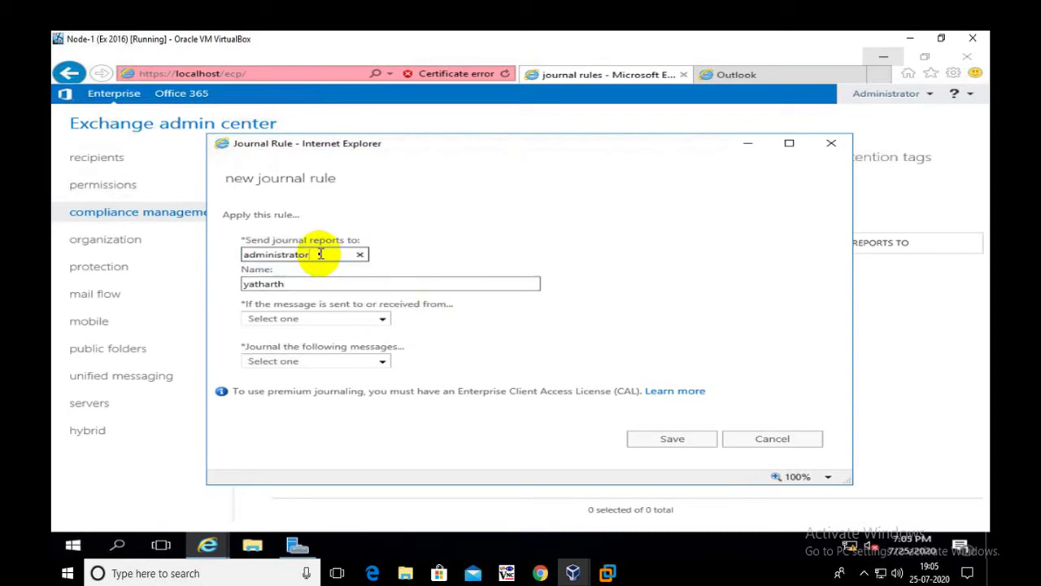
click(430, 307)
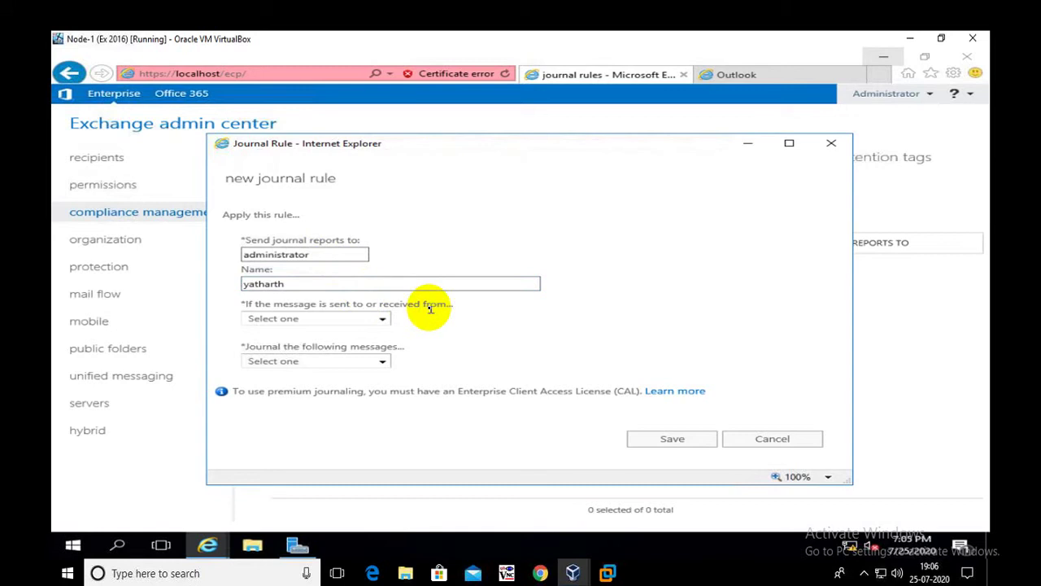
Apply the rule to messages sent to or received from one specific user picked from the list.
click(267, 321)
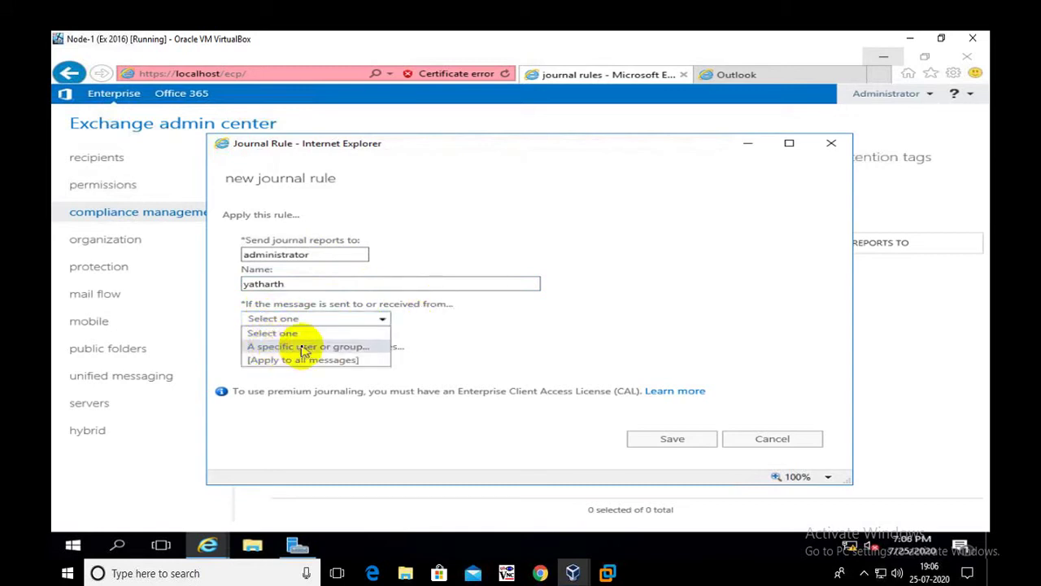
click(302, 347)
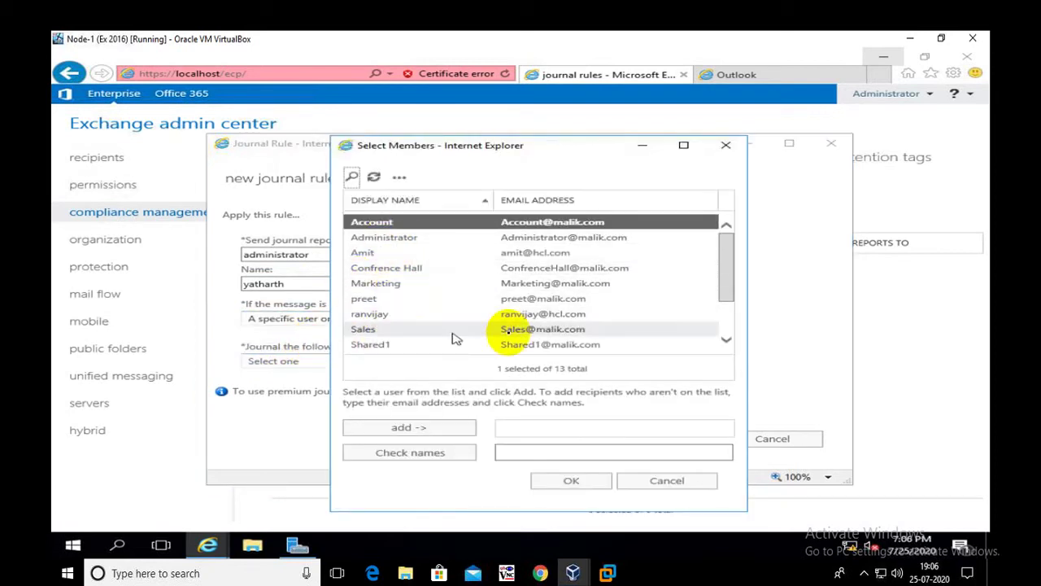
click(728, 261)
drag(729, 262, 692, 314)
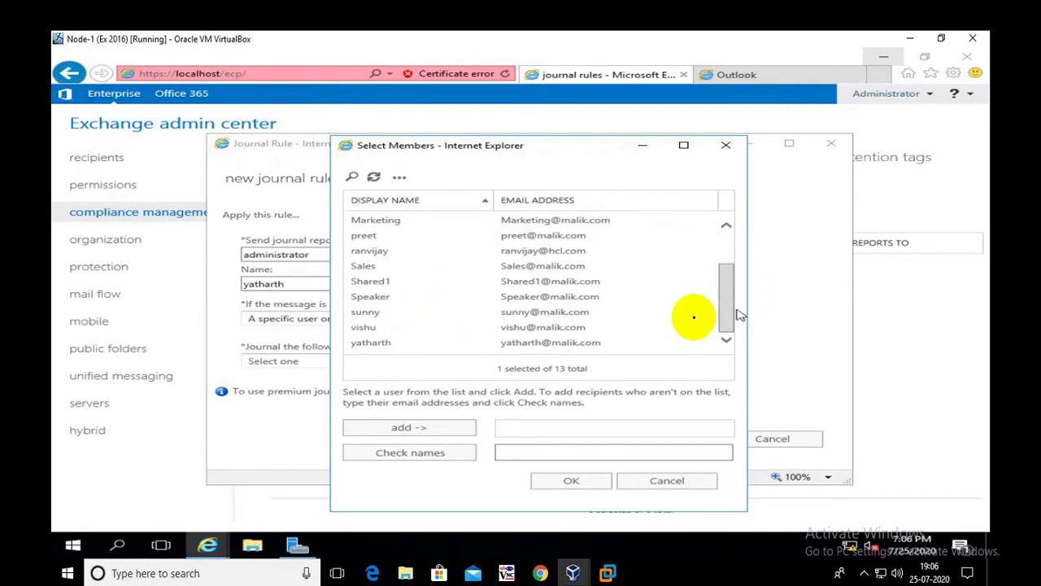
click(413, 345)
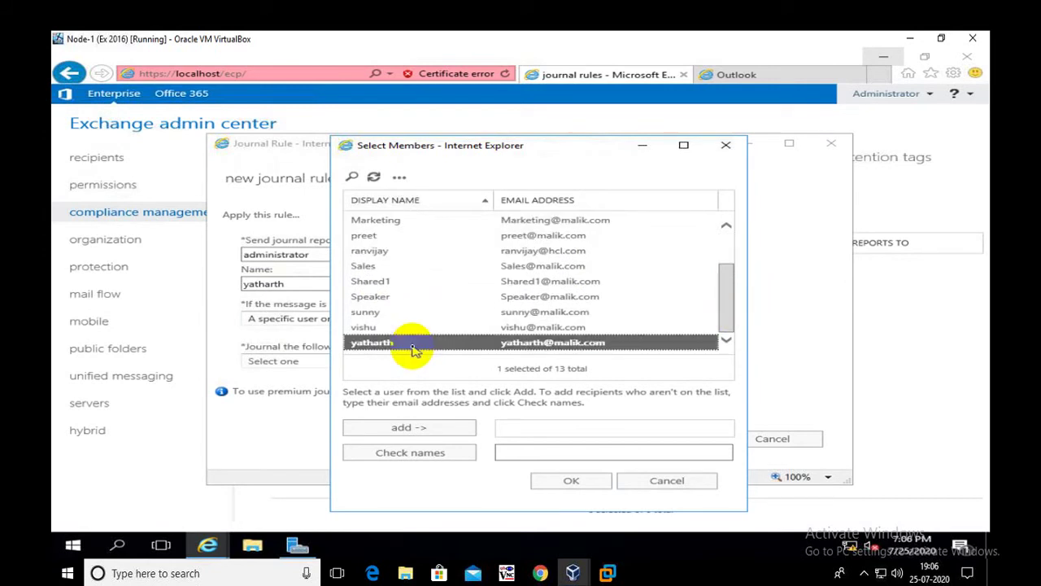
click(559, 479)
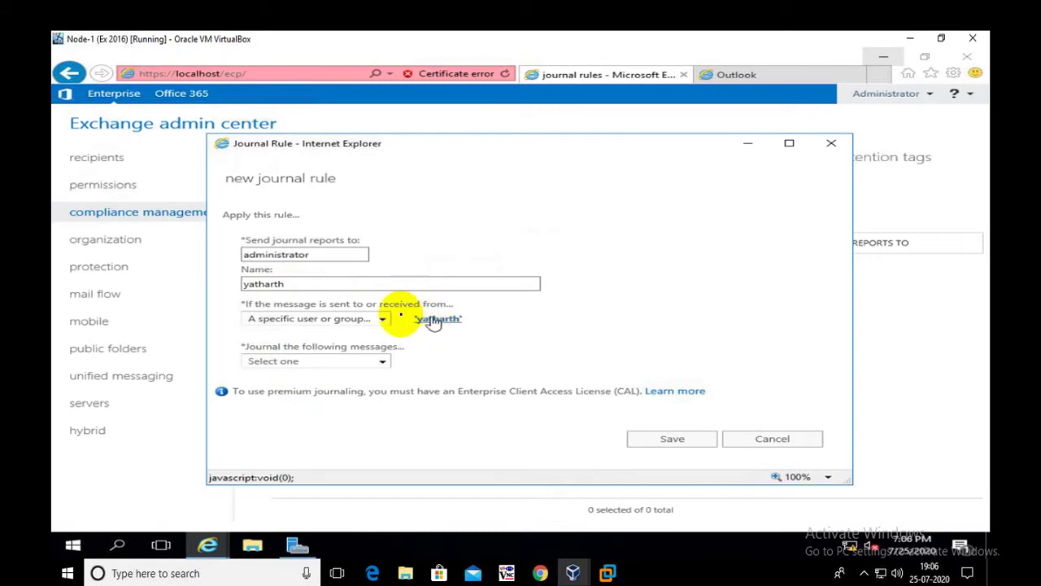
Set 'Journal the following messages' to All messages after trying internal-only and external-only.
click(320, 255)
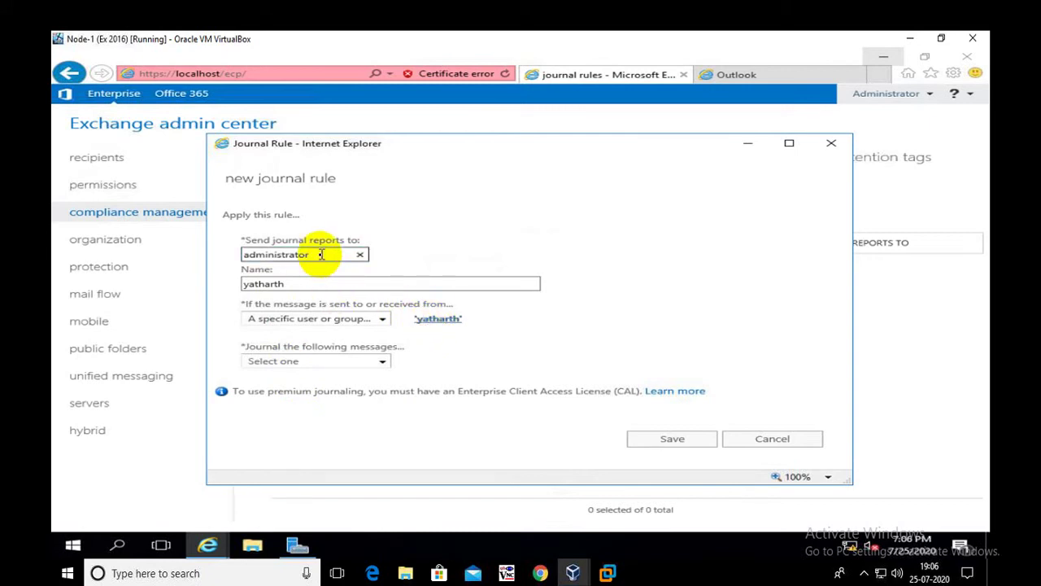
click(363, 364)
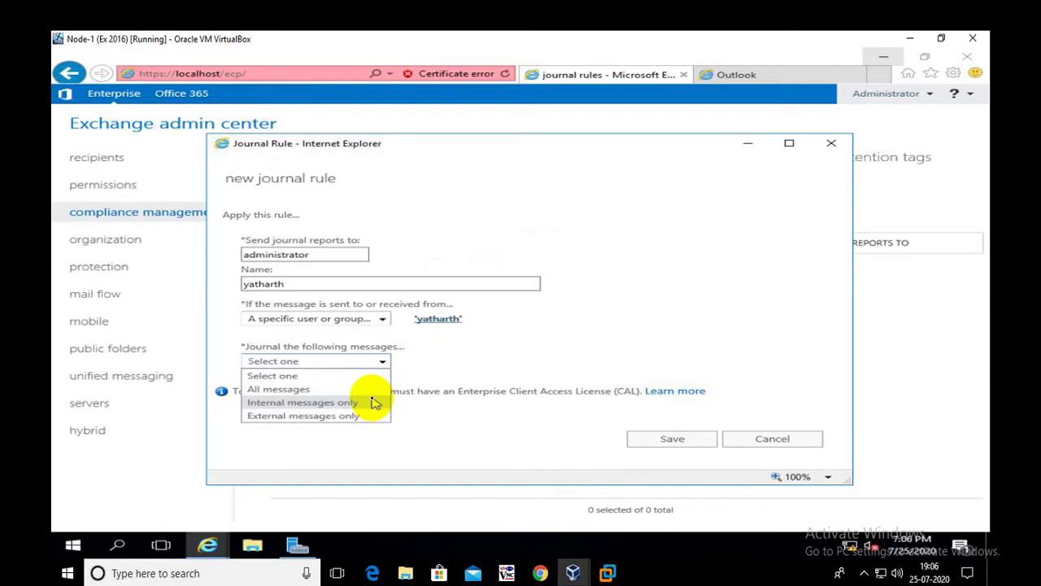
click(373, 403)
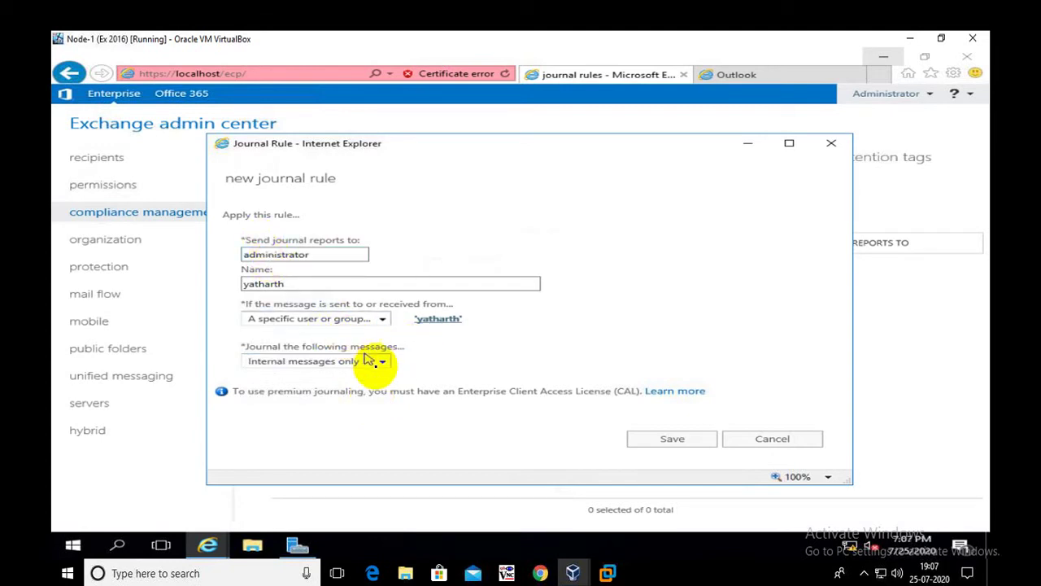
click(385, 363)
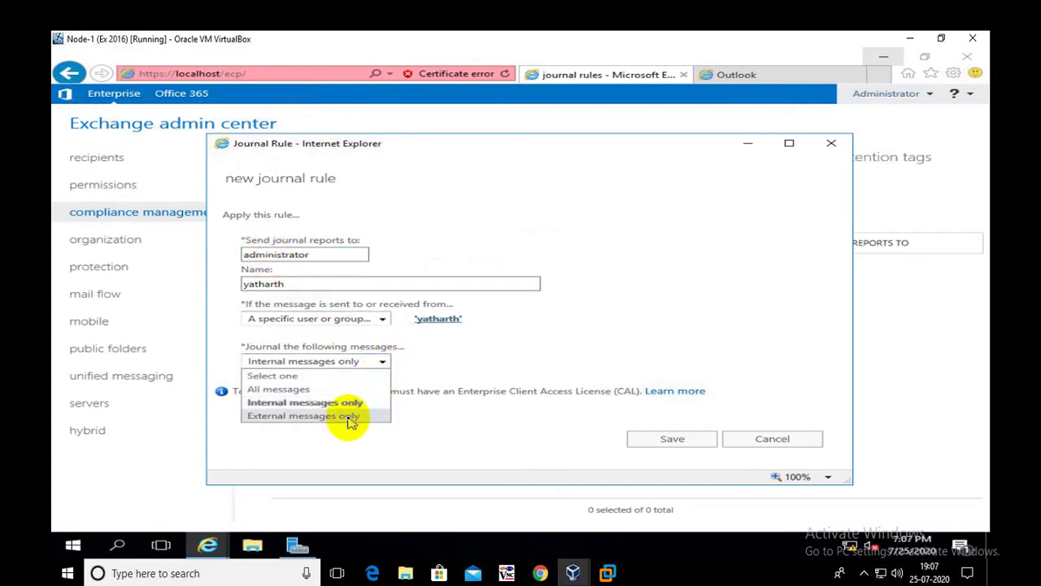
click(350, 417)
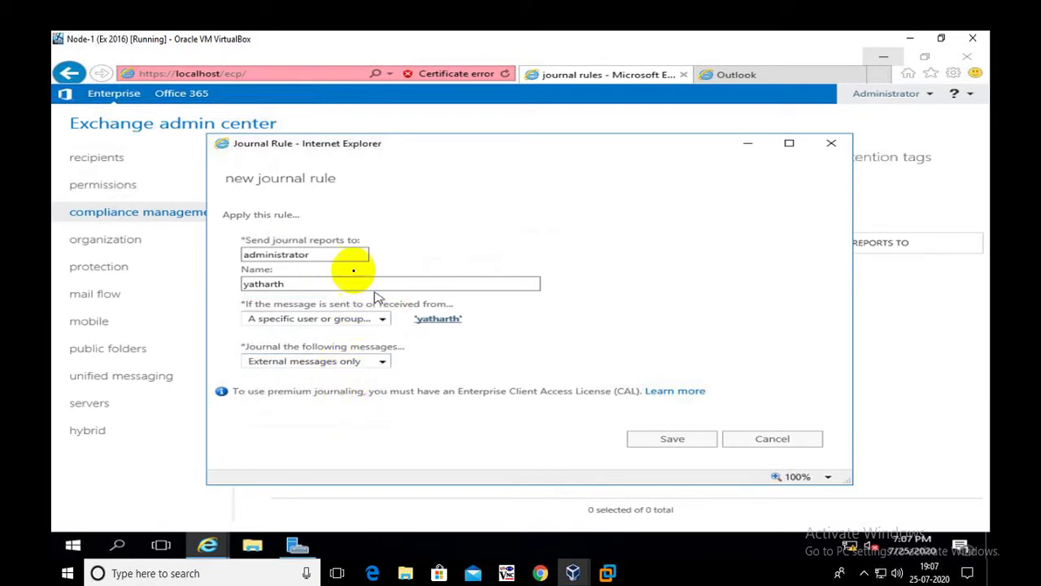
click(291, 363)
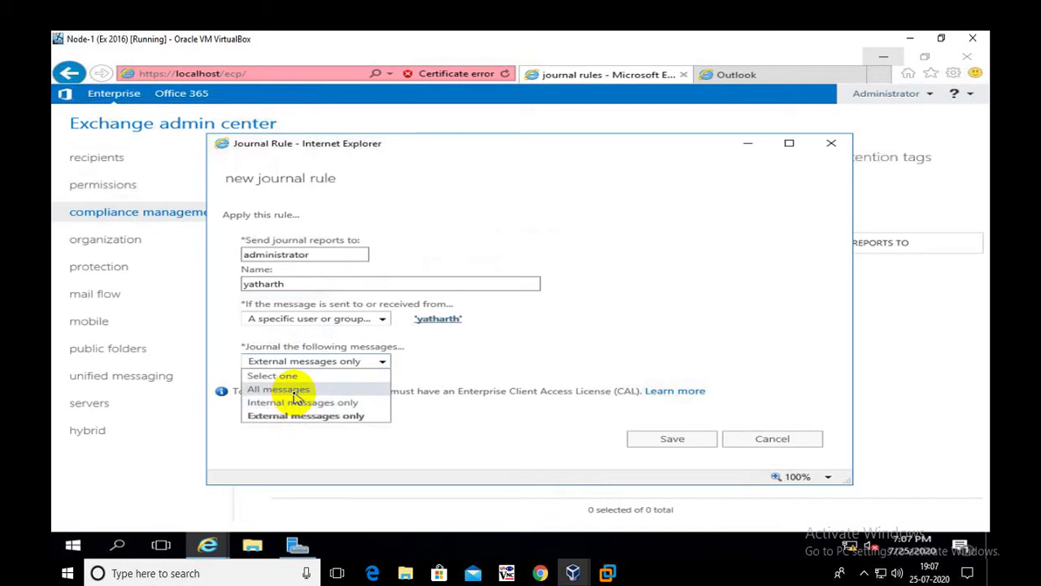
click(296, 390)
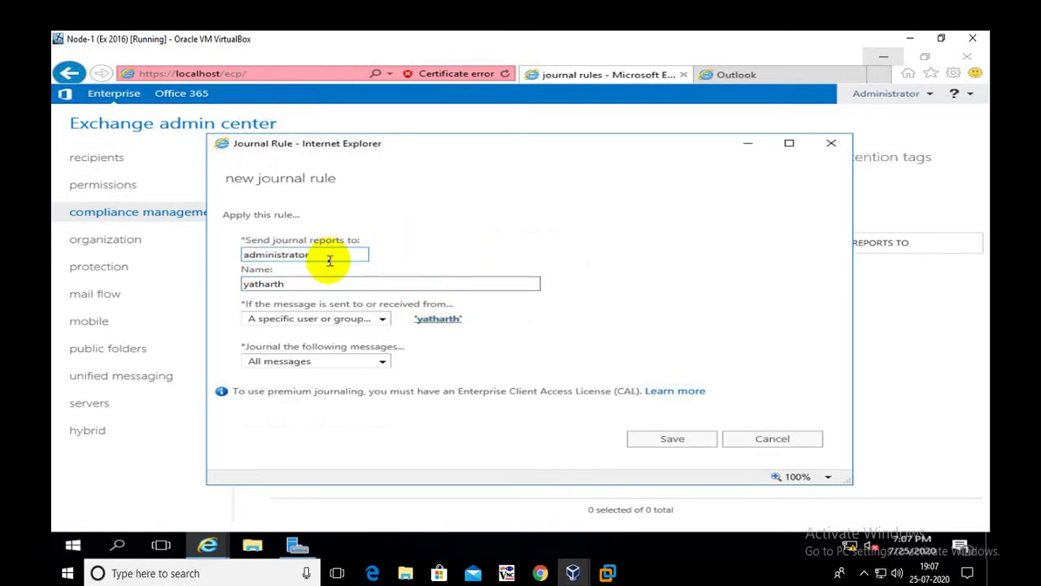
Save the journal rule, refresh the rules list, and switch to Outlook on the web.
click(651, 440)
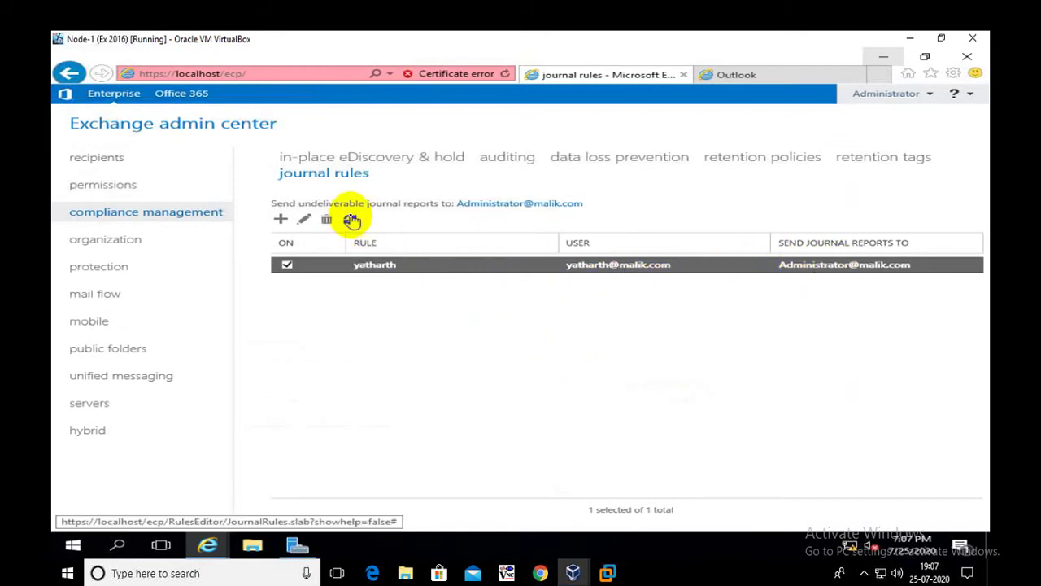
click(350, 218)
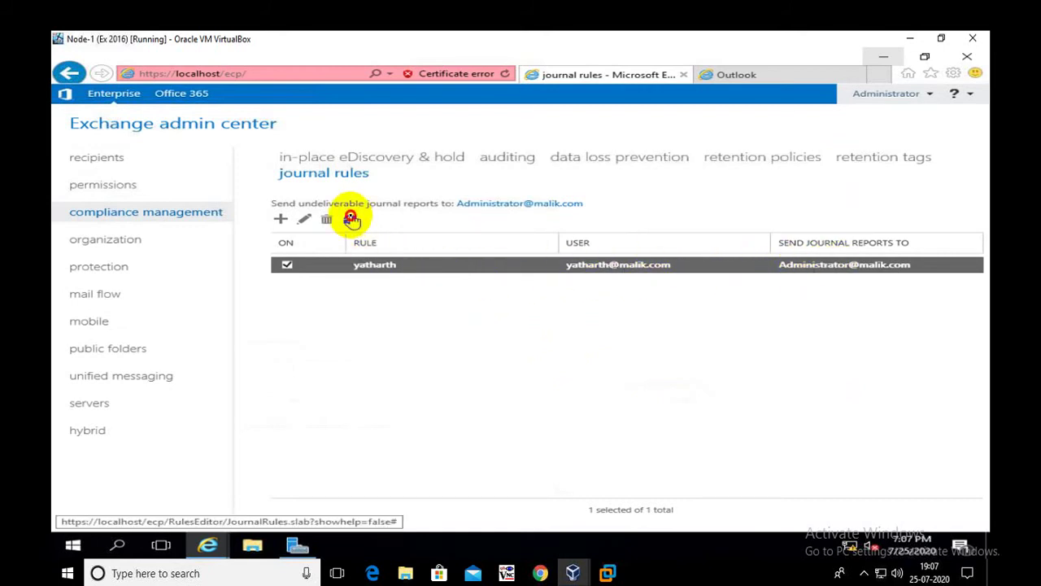
click(736, 76)
Sign in to Outlook on the web with the journaled sender's user name and password.
click(630, 287)
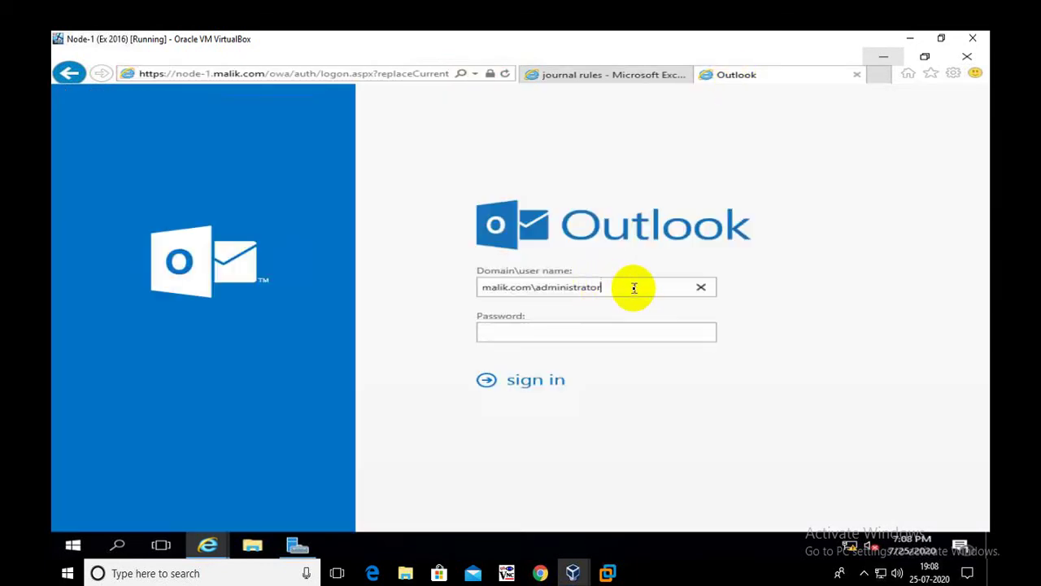
key(BackSpace)
key(BackSpace)
key(BackSpace)
key(BackSpace)
key(BackSpace)
key(BackSpace)
key(BackSpace)
key(BackSpace)
key(BackSpace)
key(BackSpace)
key(BackSpace)
key(BackSpace)
text(yatharth)
key(Tab)
text(••••••••)
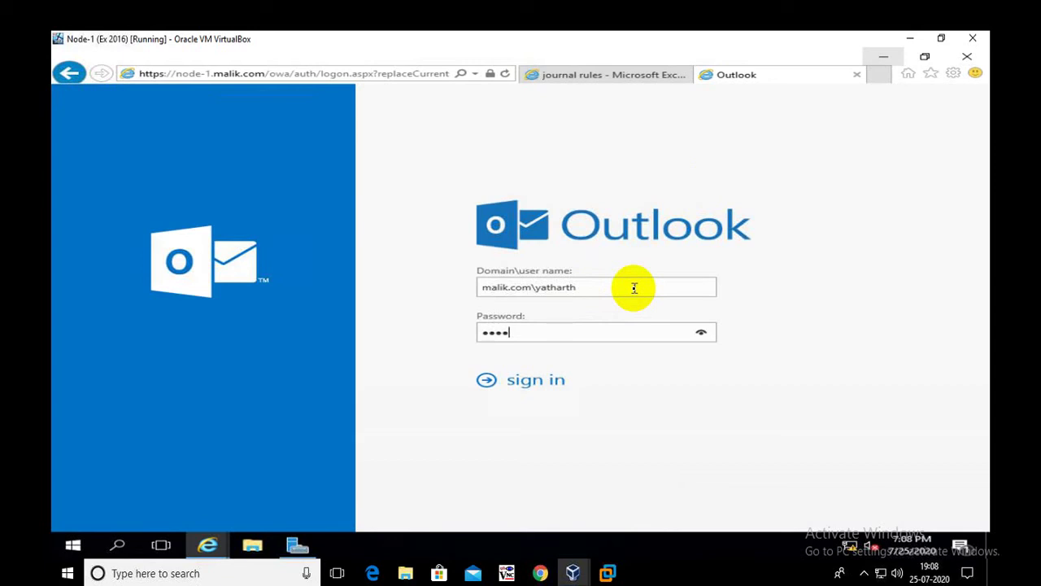
key(Return)
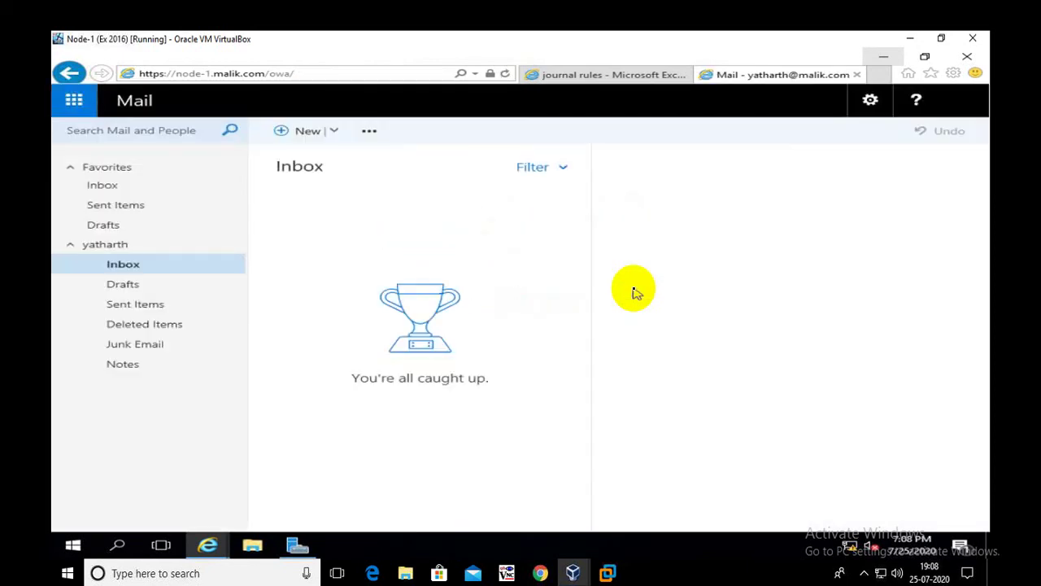
Start a new message addressed to the recipient chosen from Directory > All Users.
click(967, 101)
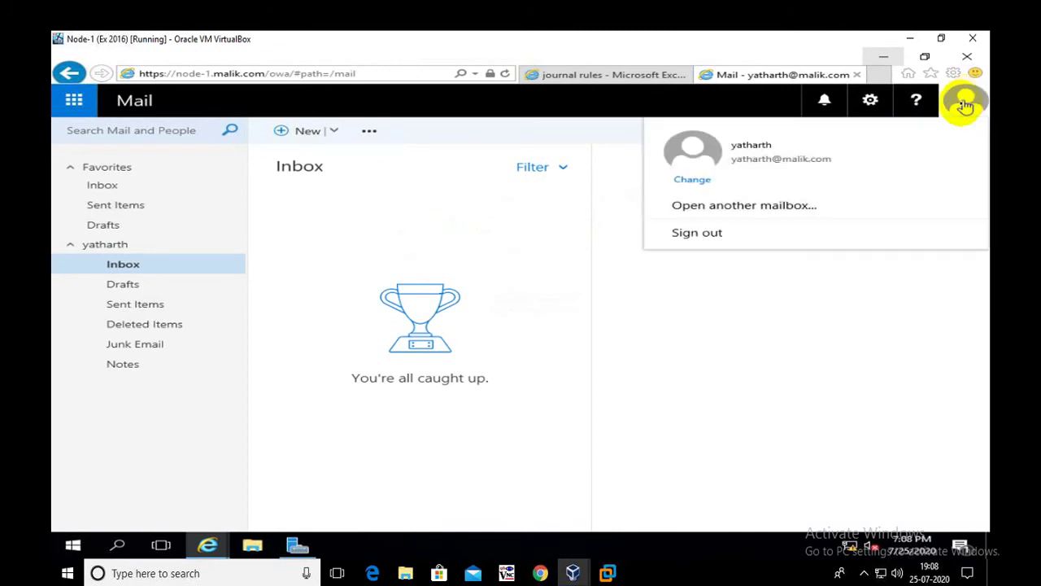
click(460, 270)
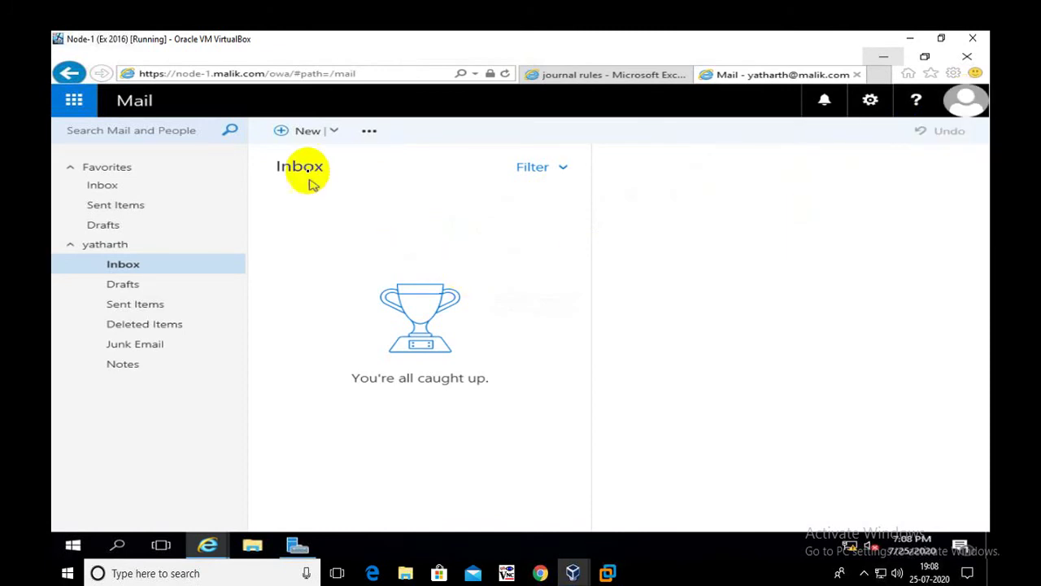
click(308, 132)
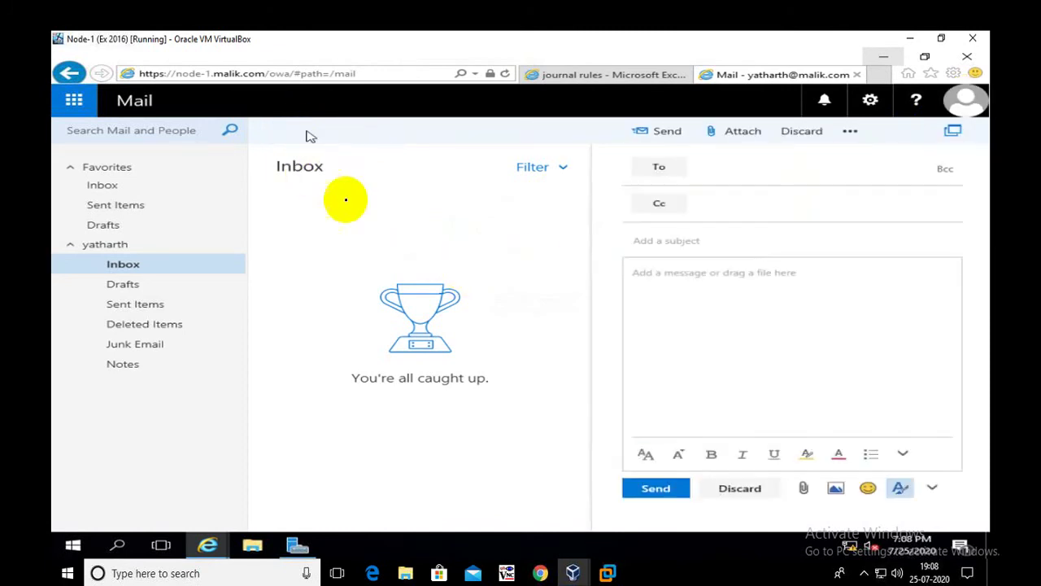
click(665, 170)
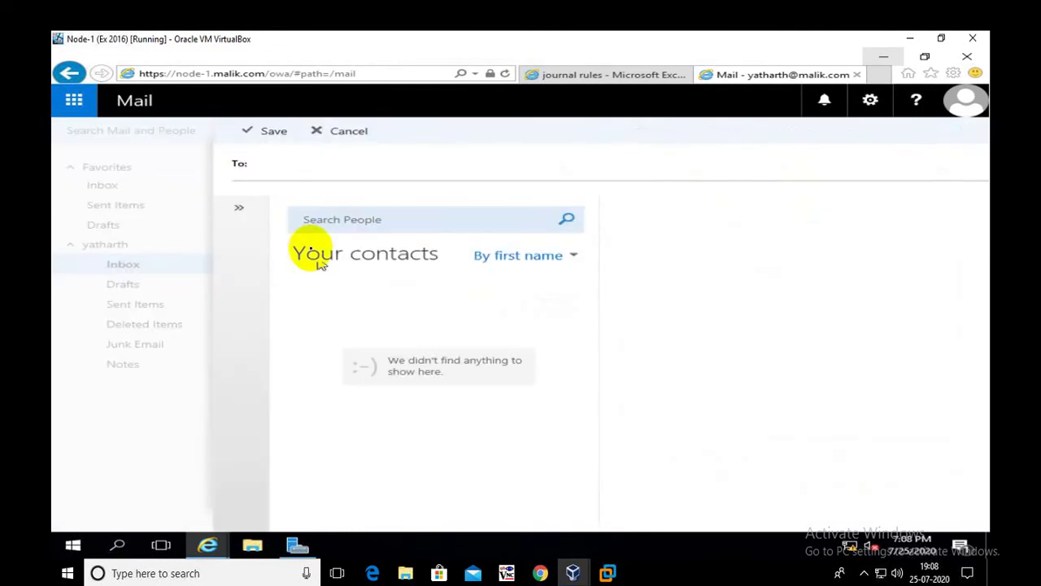
click(239, 207)
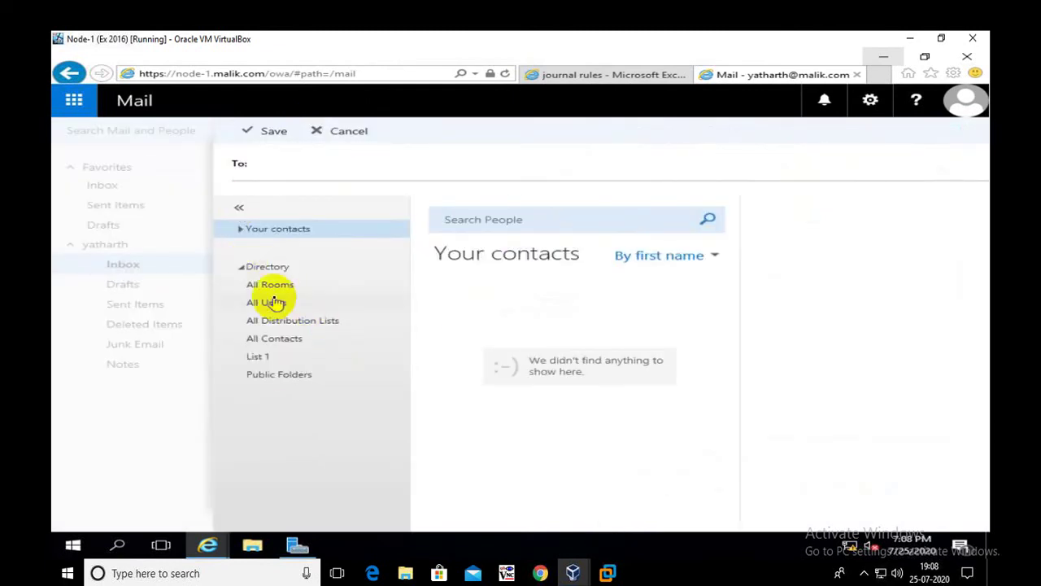
click(277, 302)
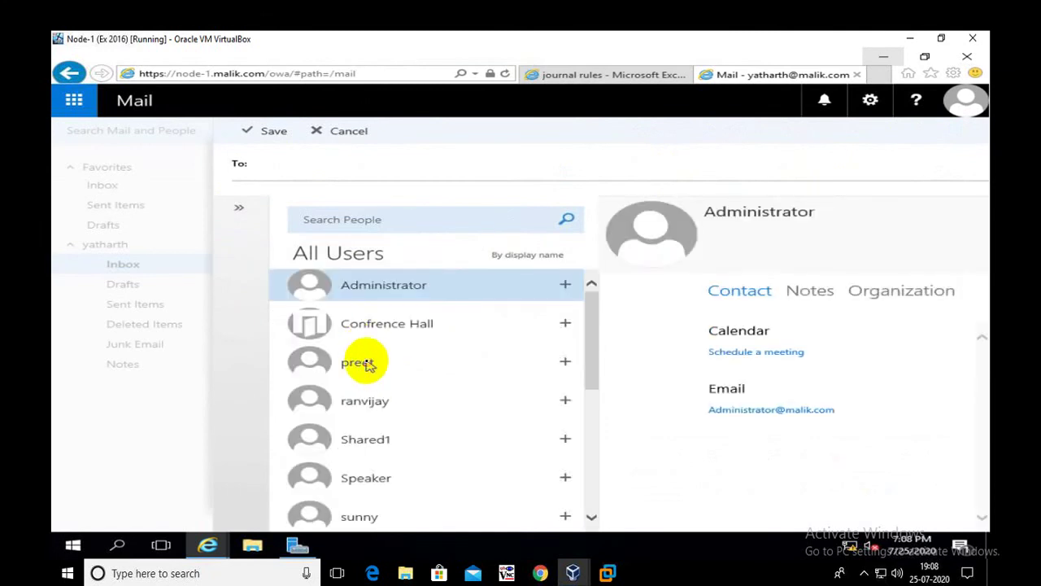
double_click(362, 364)
click(273, 132)
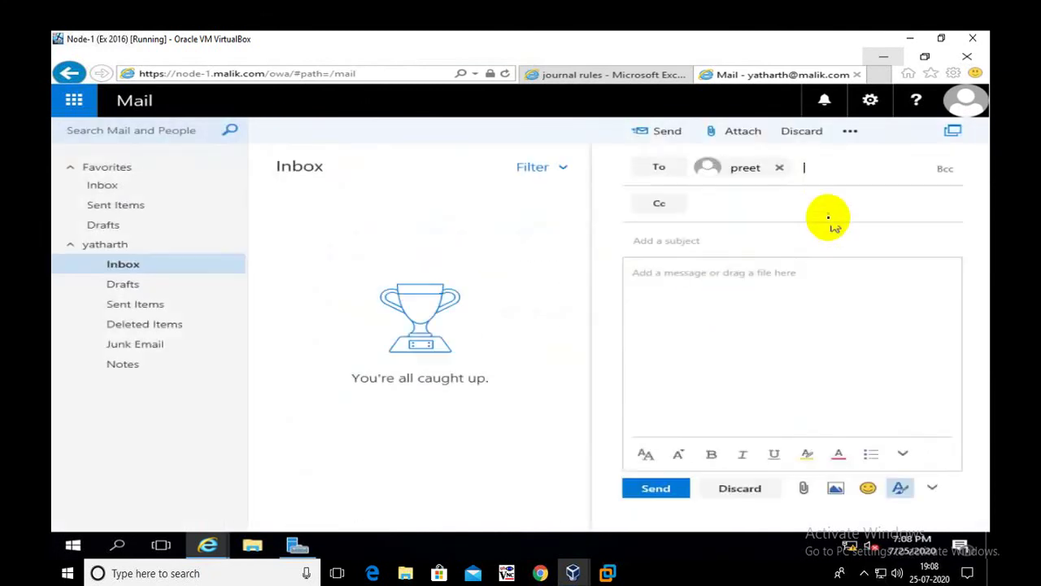
Give the message the subject 'To check Journal Rule' and send it.
click(662, 238)
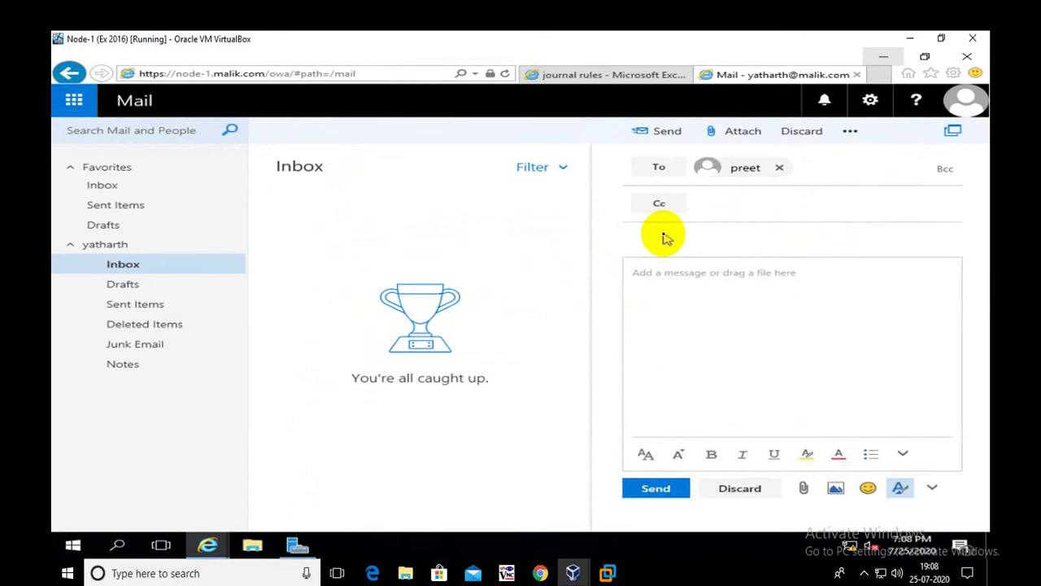
text(To d)
text(heck)
text( Journa)
text(l R)
text(o)
key(BackSpace)
text(ule)
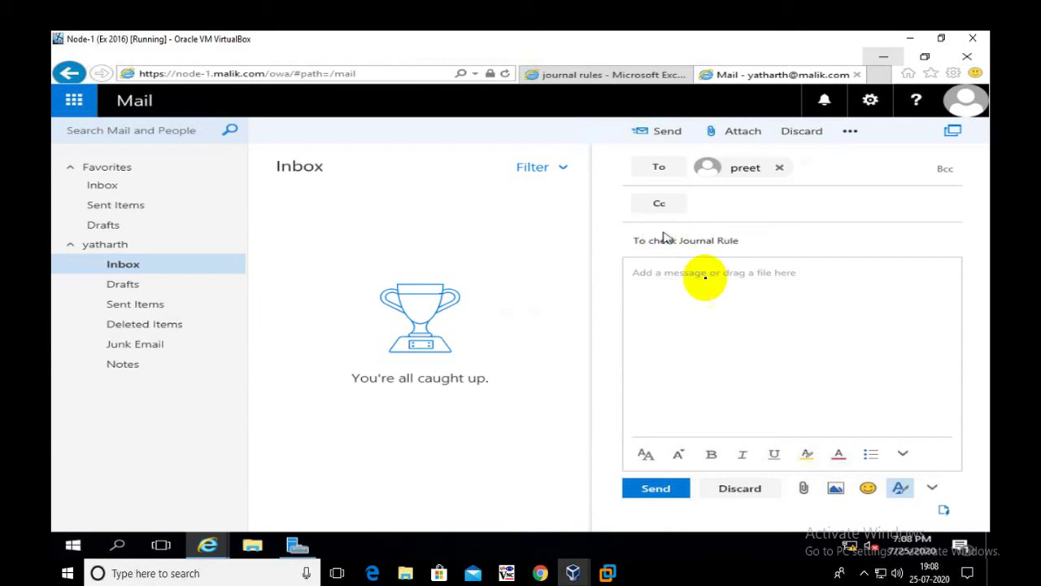
click(655, 495)
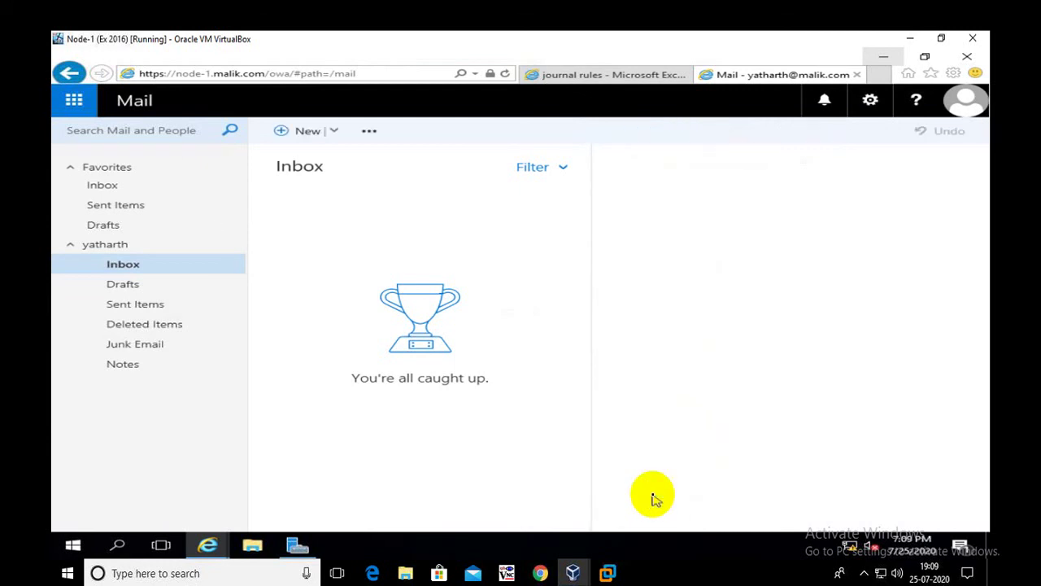
Sign out of the sender's mailbox from the account menu.
click(966, 101)
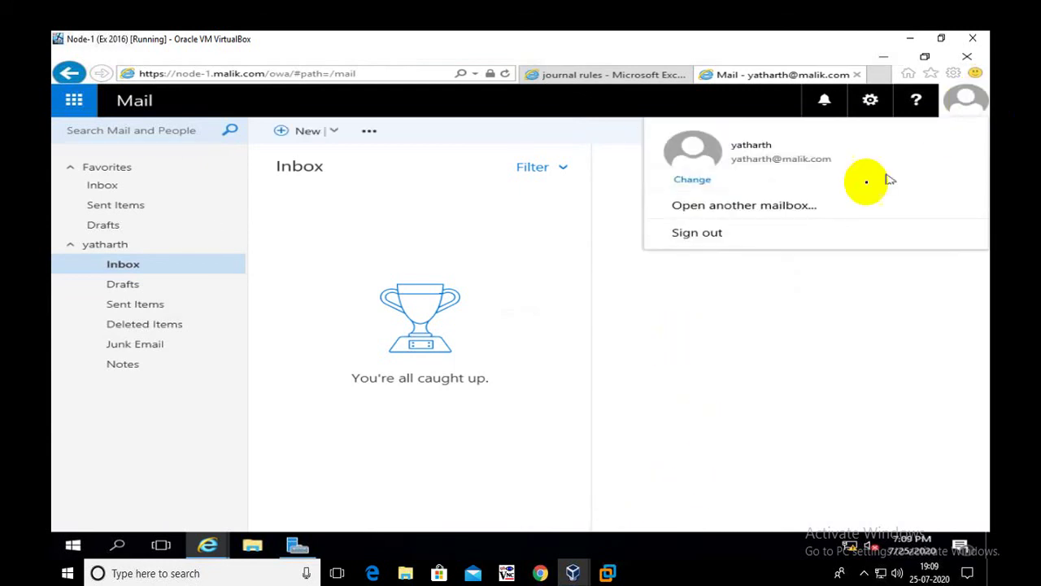
click(455, 284)
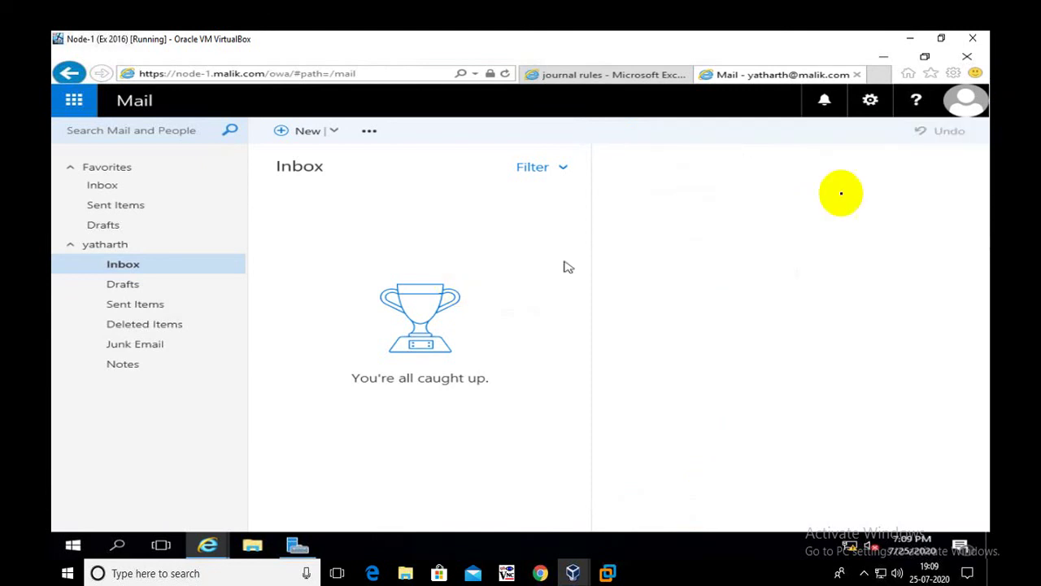
click(966, 101)
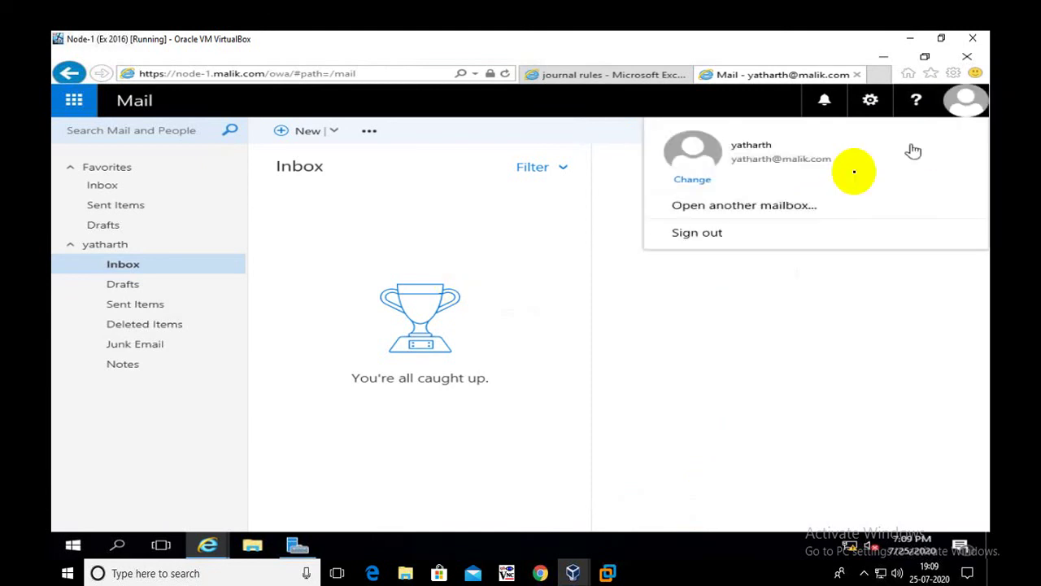
click(709, 234)
Sign in as the recipient with their user name and password.
click(604, 283)
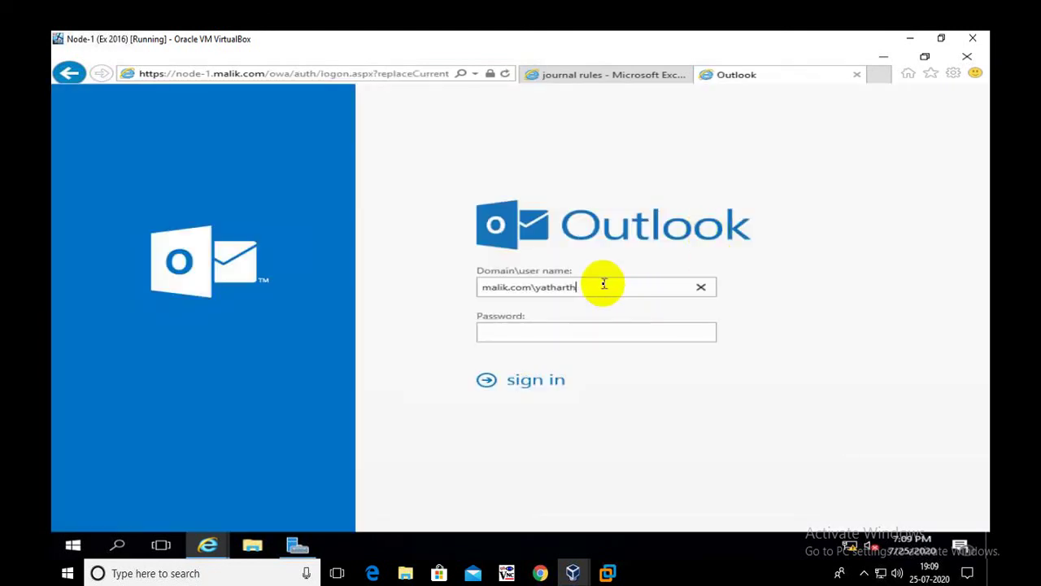
key(BackSpace)
key(BackSpace)
key(BackSpace)
key(BackSpace)
key(BackSpace)
key(BackSpace)
key(BackSpace)
key(BackSpace)
text(preet)
key(Tab)
text(P)
text(•••••)
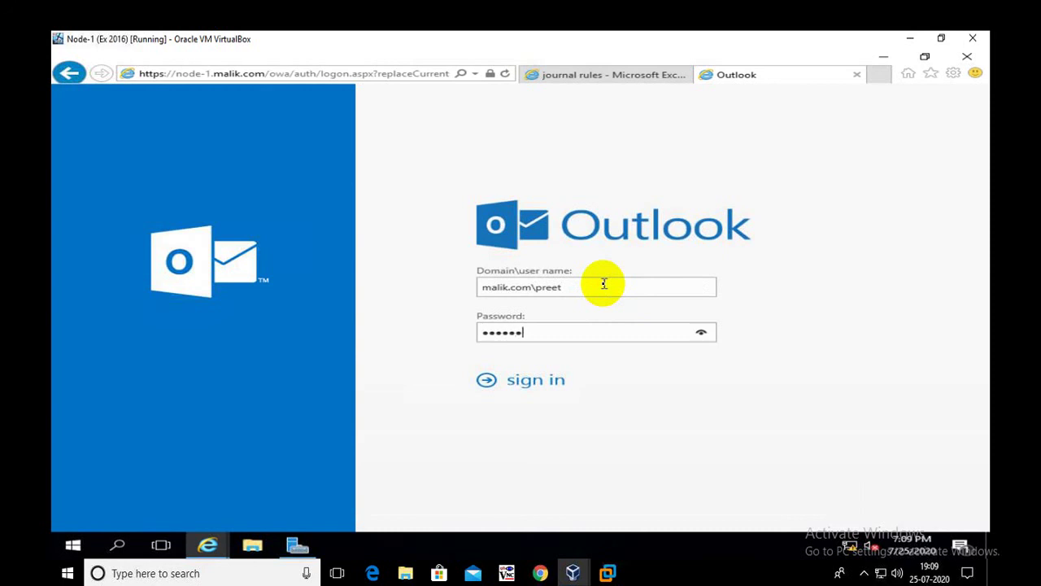
key(Return)
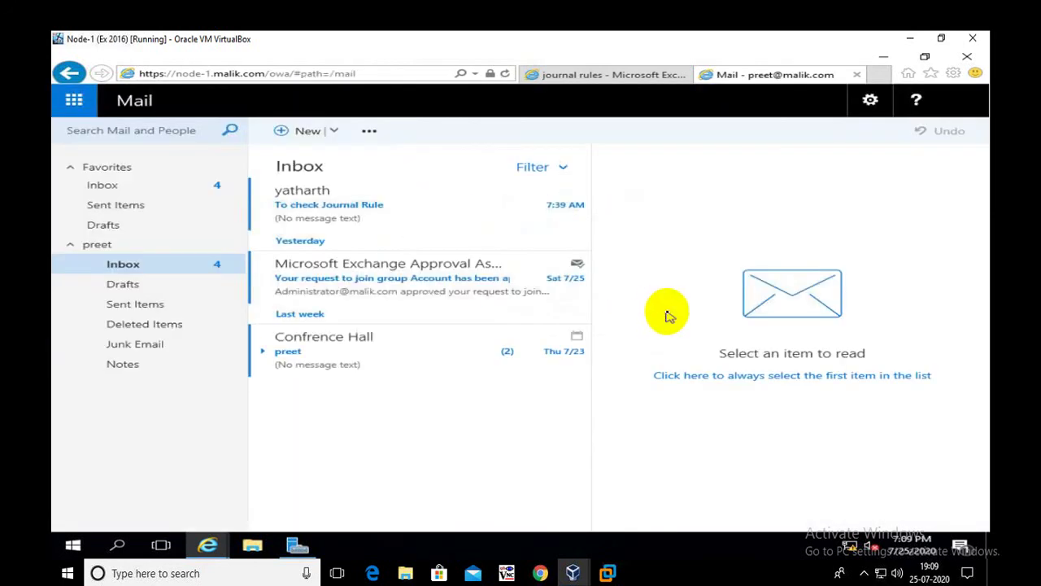
Read the received 'To check Journal Rule' message, then sign out of the recipient's mailbox.
click(302, 205)
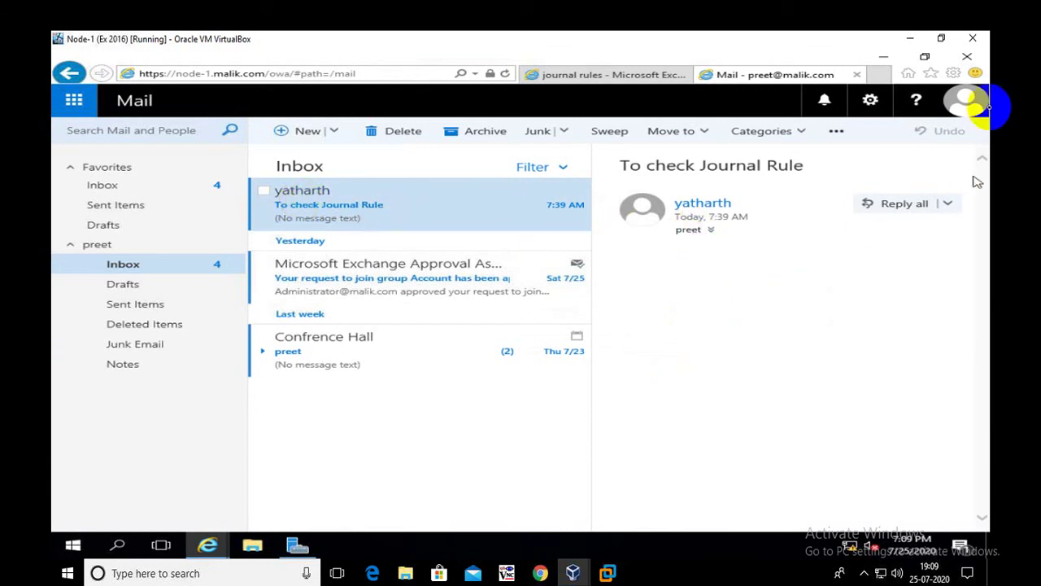
click(967, 104)
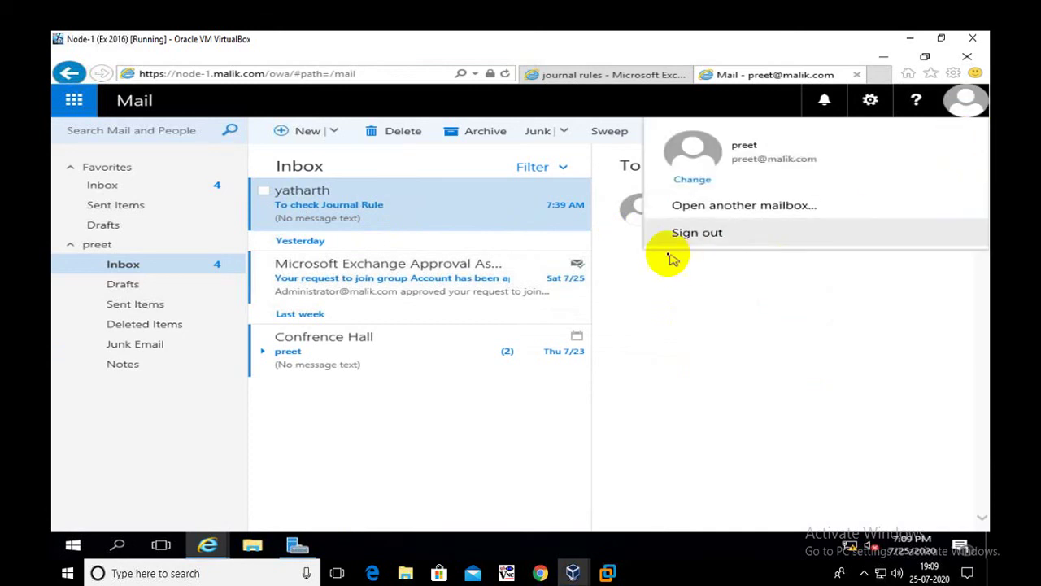
click(687, 235)
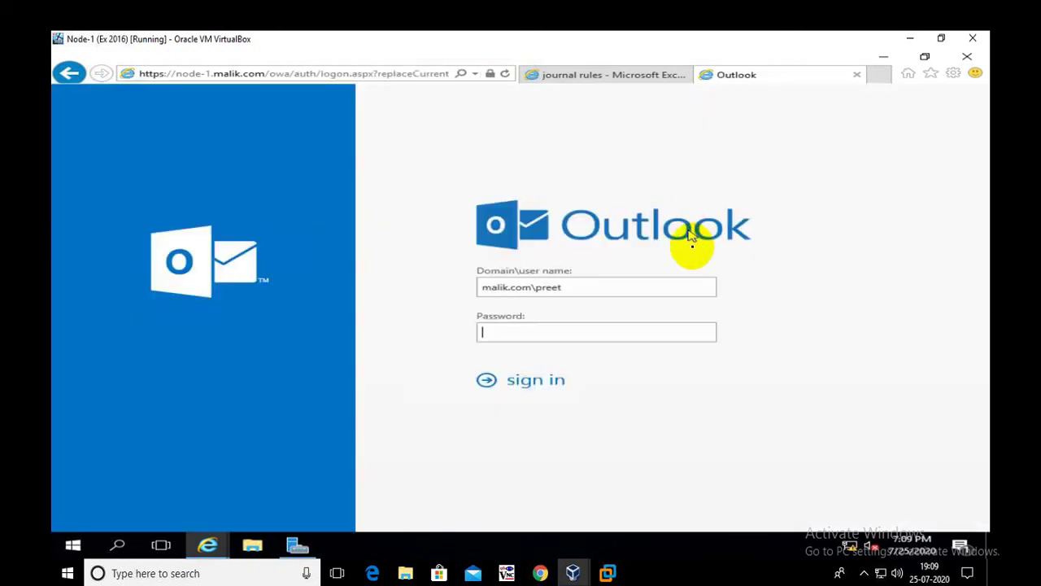
Sign in to Outlook on the web as malik.com\administrator and open the 'To check Journal Rule' journal report.
click(582, 287)
key(BackSpace)
key(BackSpace)
key(BackSpace)
key(BackSpace)
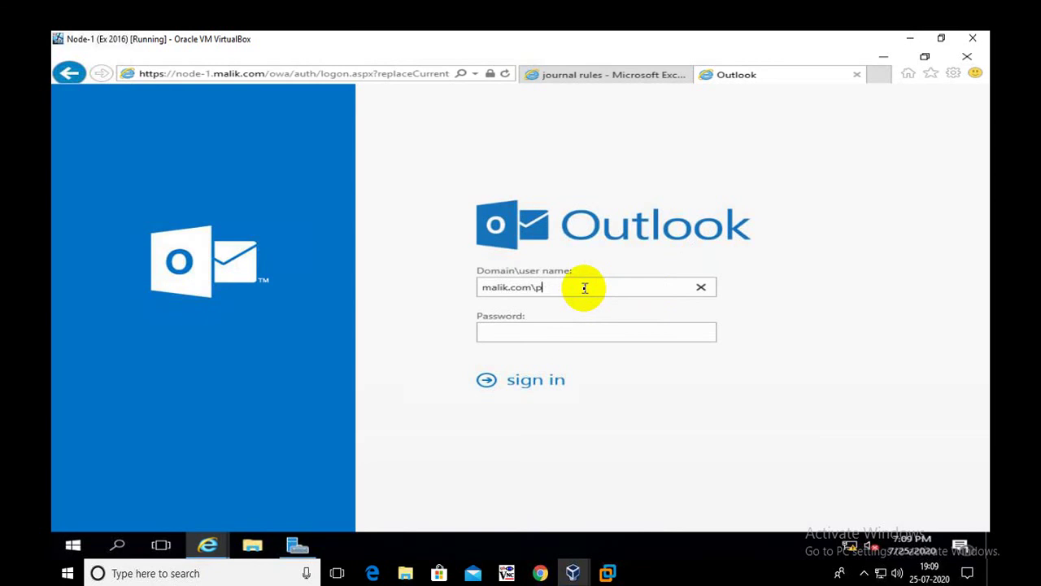
text(administrator)
key(Tab)
text(*******)
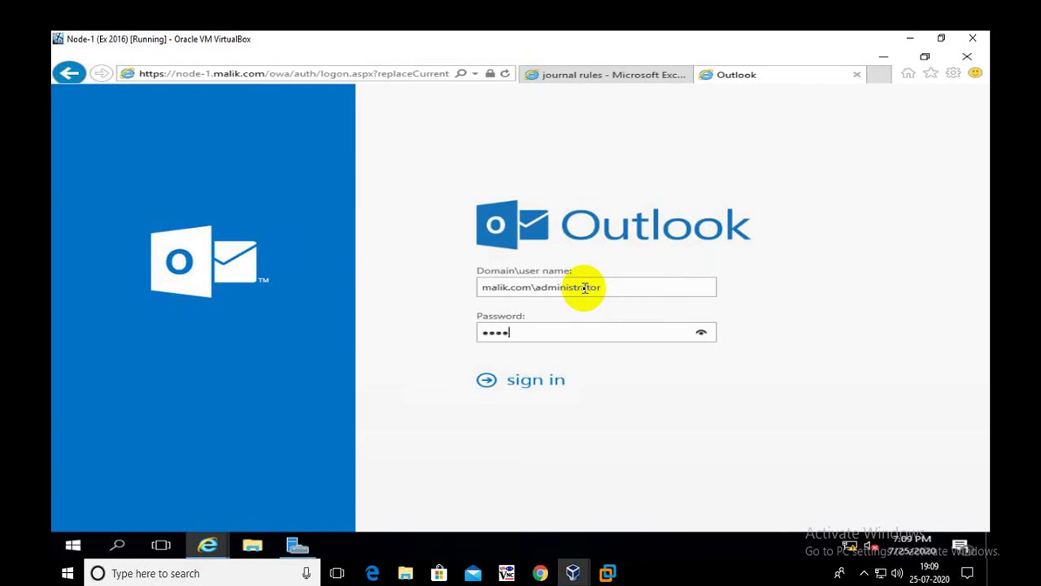
key(Return)
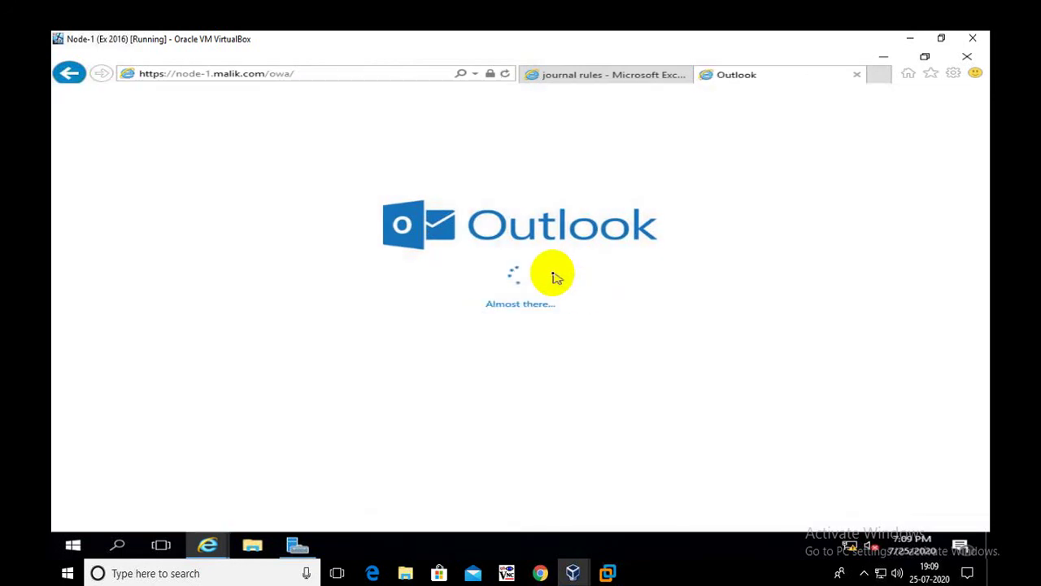
click(353, 215)
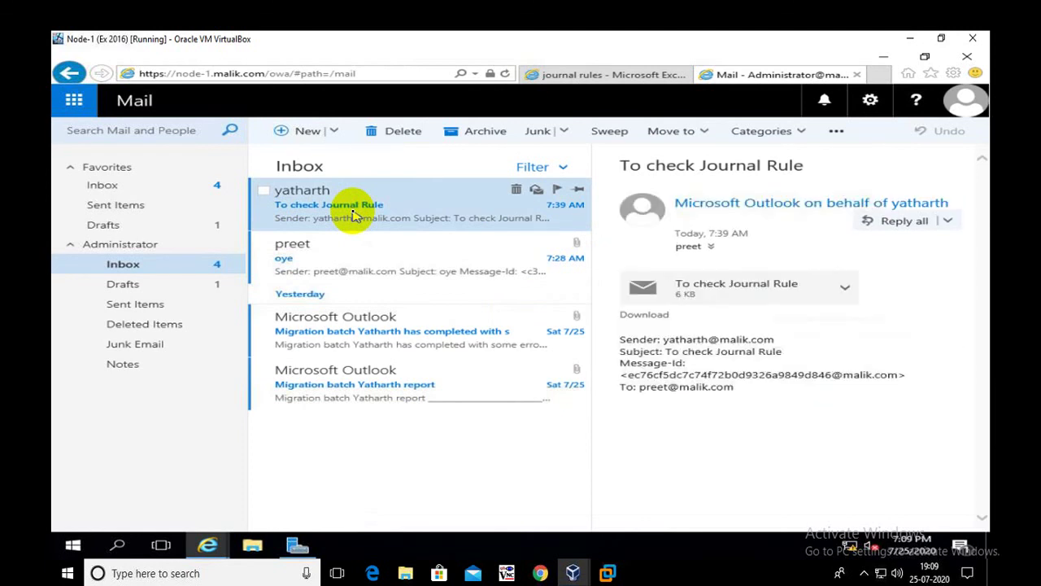
click(353, 211)
double_click(353, 211)
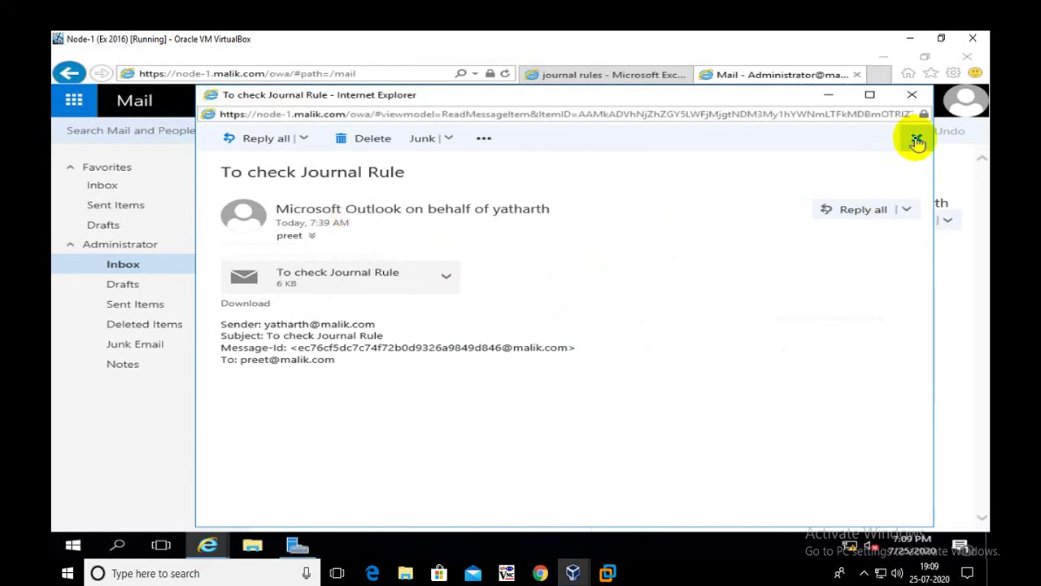
click(916, 137)
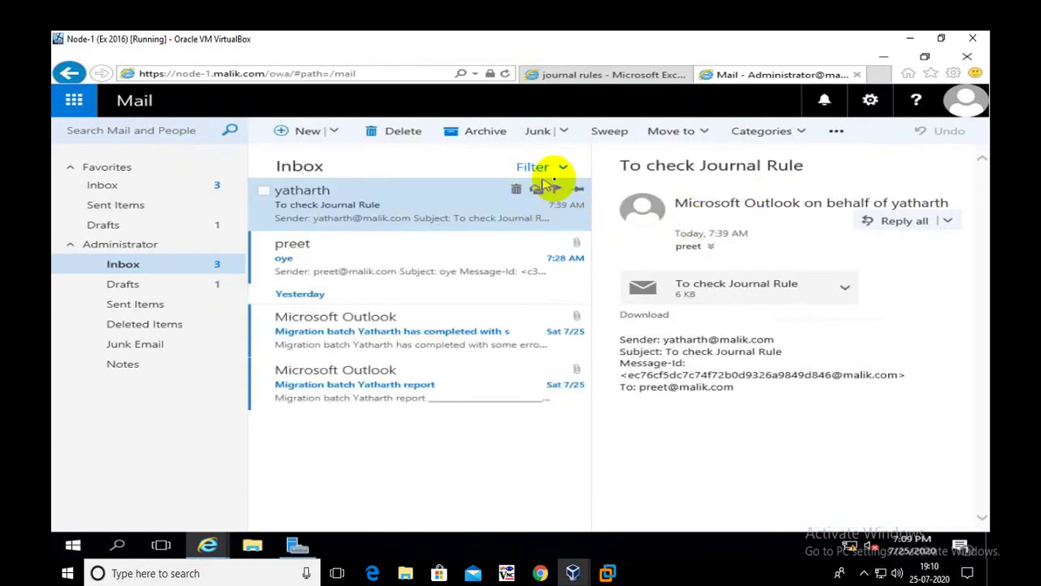